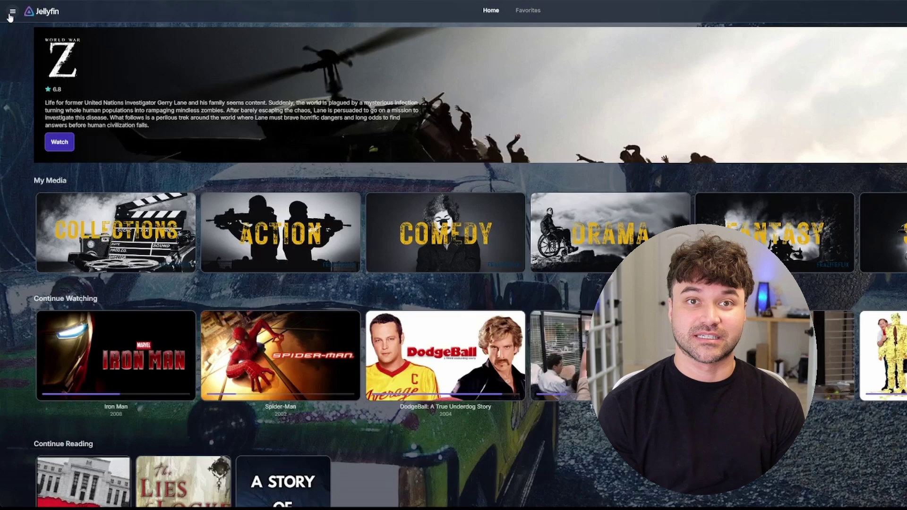
Go to the plugin Catalog in the server Dashboard
left_click(13, 11)
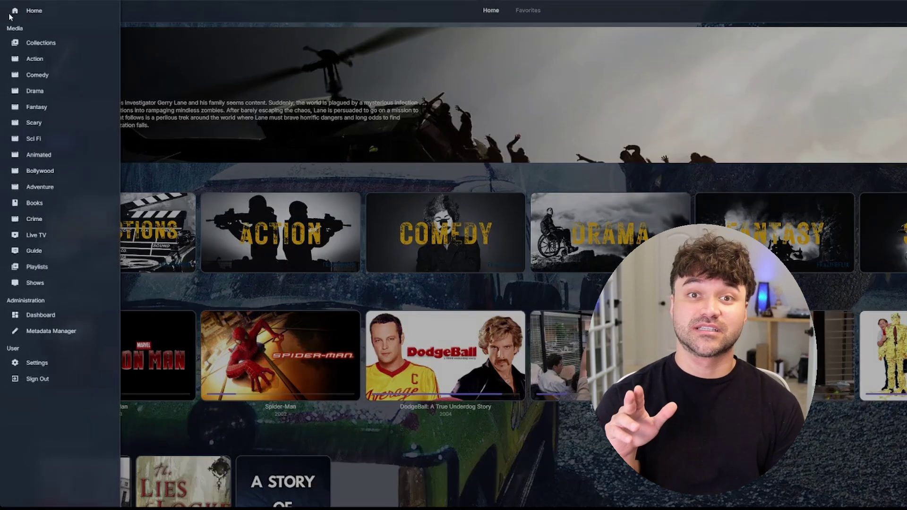
left_click(42, 317)
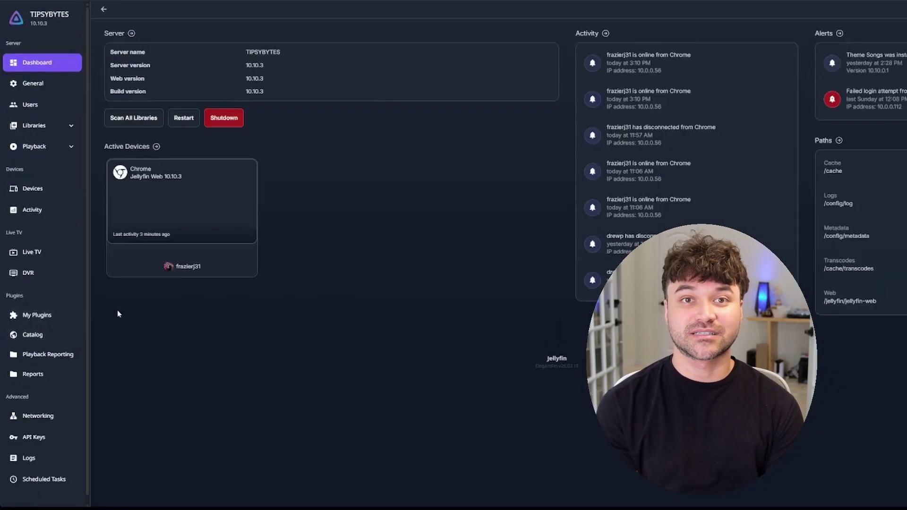
left_click(44, 336)
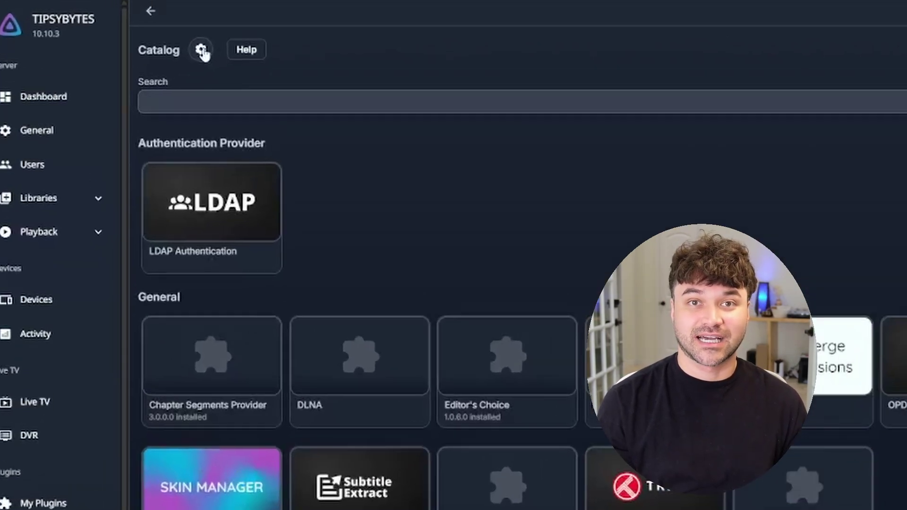
Review the plugin repositories, then search the catalog for 'theme songs'
left_click(135, 34)
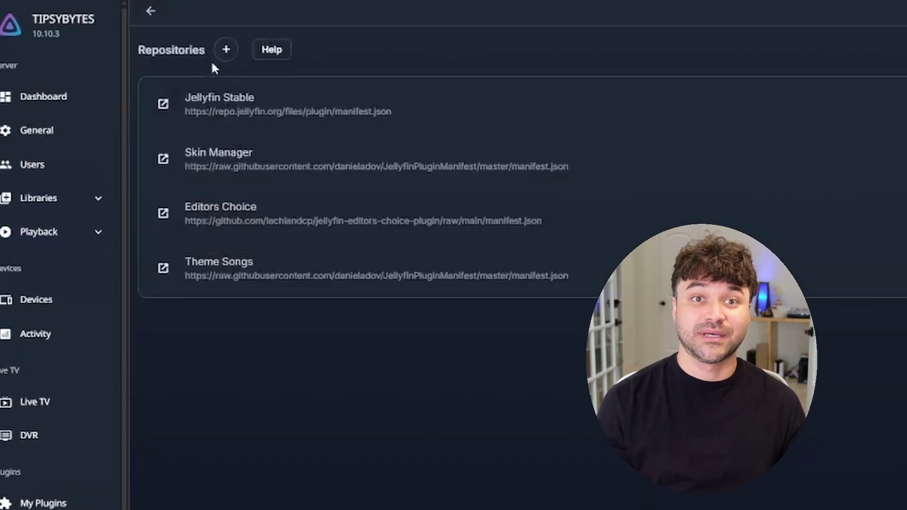
left_click(226, 50)
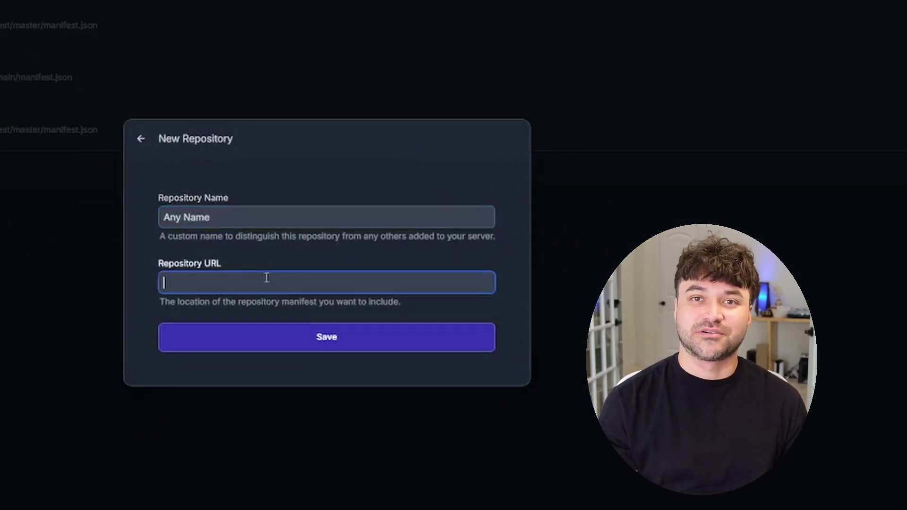
type("PASTE URL")
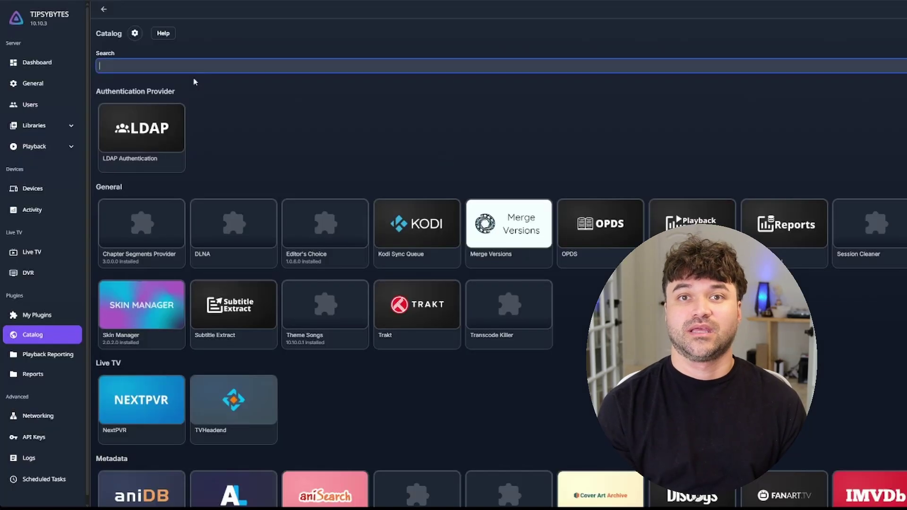
type("theme s")
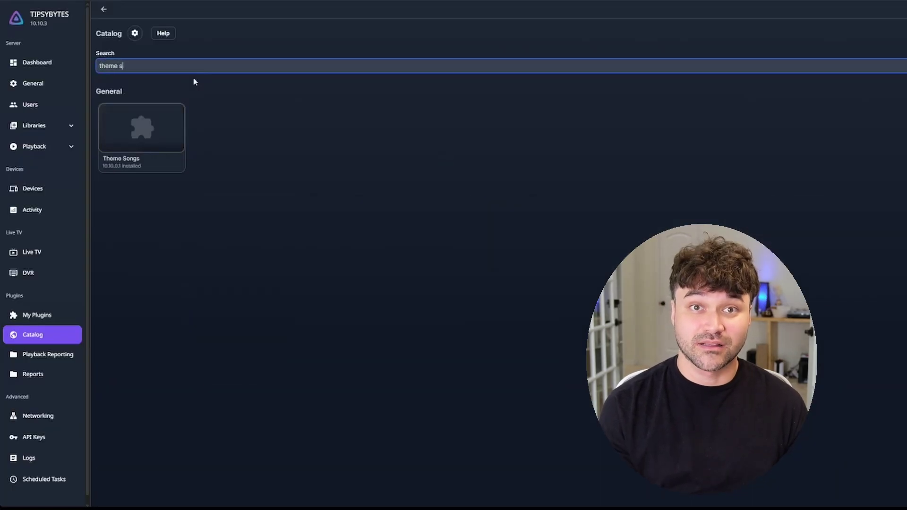
type("ongs")
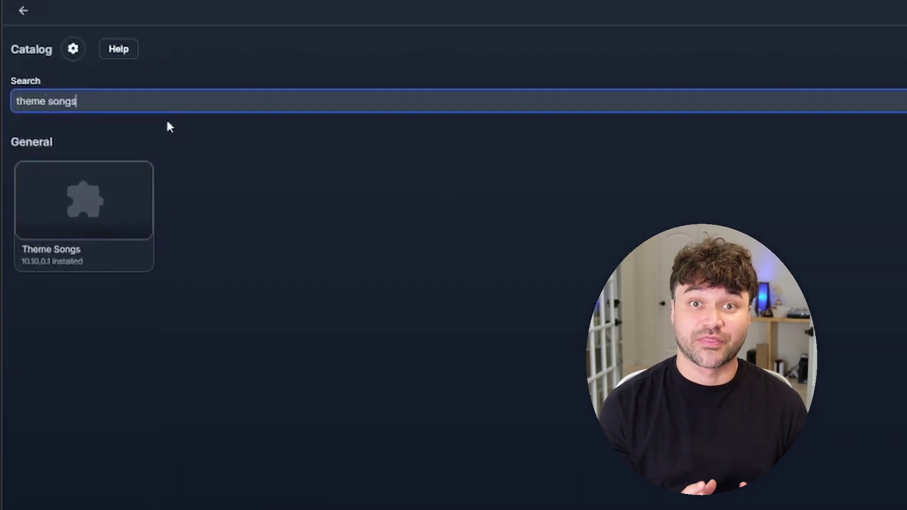
View the Theme Songs details, confirm version 10.10.0.1 is Active in My Plugins, and return to Dashboard
left_click(88, 226)
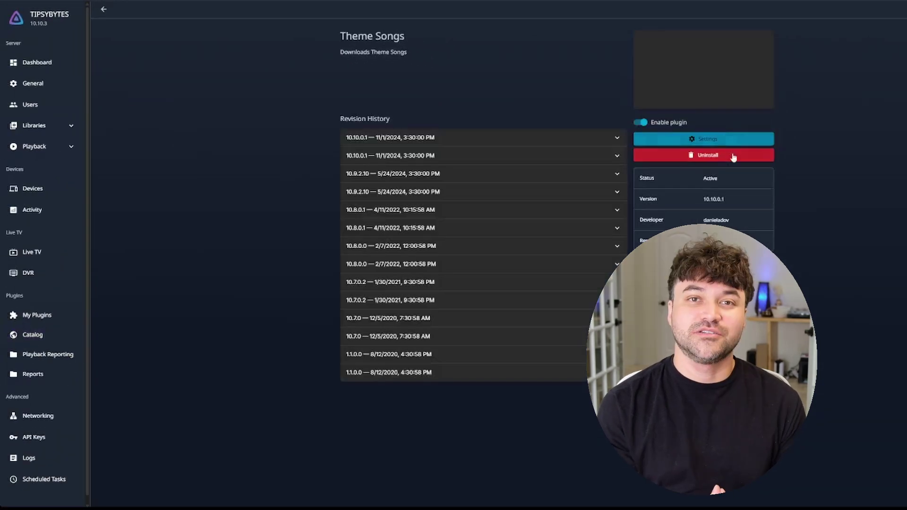
left_click(101, 10)
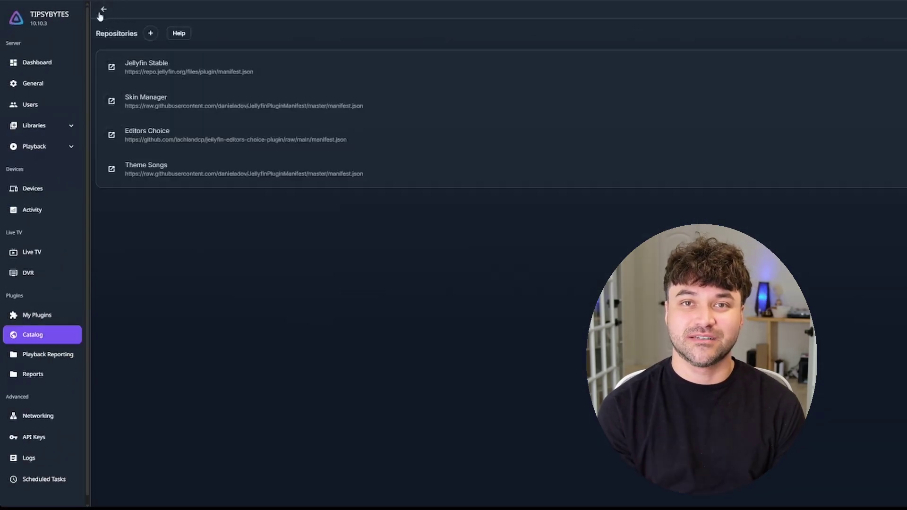
left_click(38, 316)
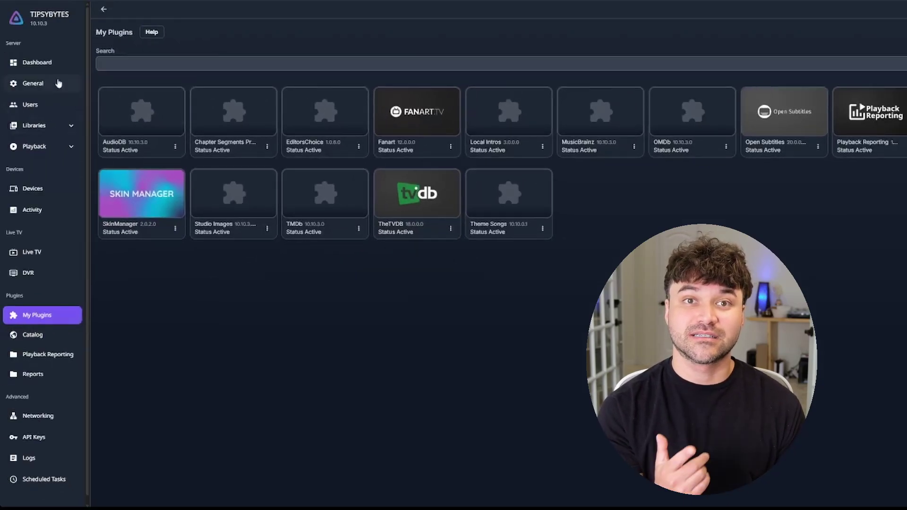
left_click(40, 63)
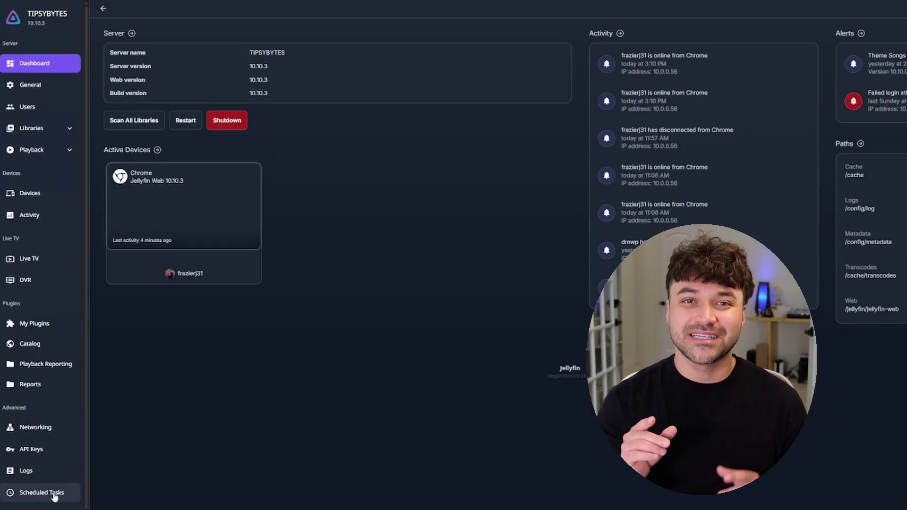
Scroll the Scheduled Tasks list down to the Theme Songs task
left_click(54, 494)
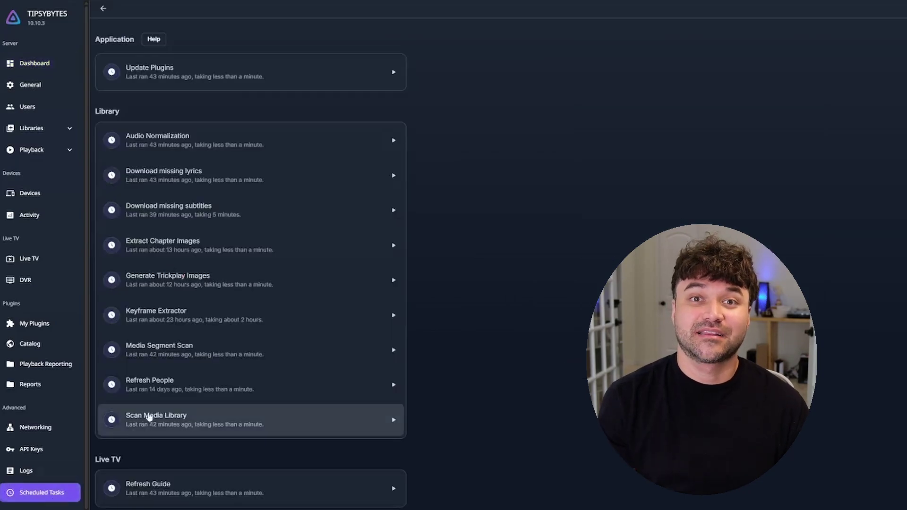
scroll(222, 211, "down", 10)
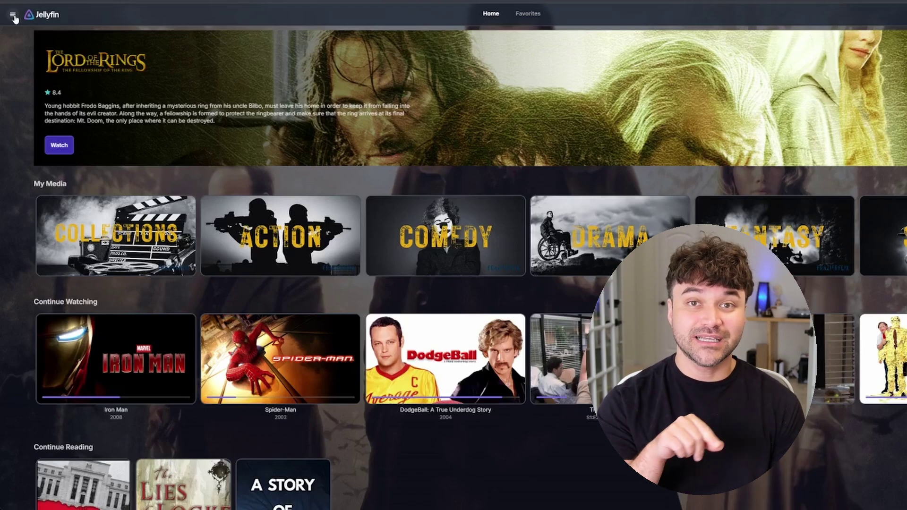
Tick the Theme songs checkbox in the user's Display settings
left_click(13, 15)
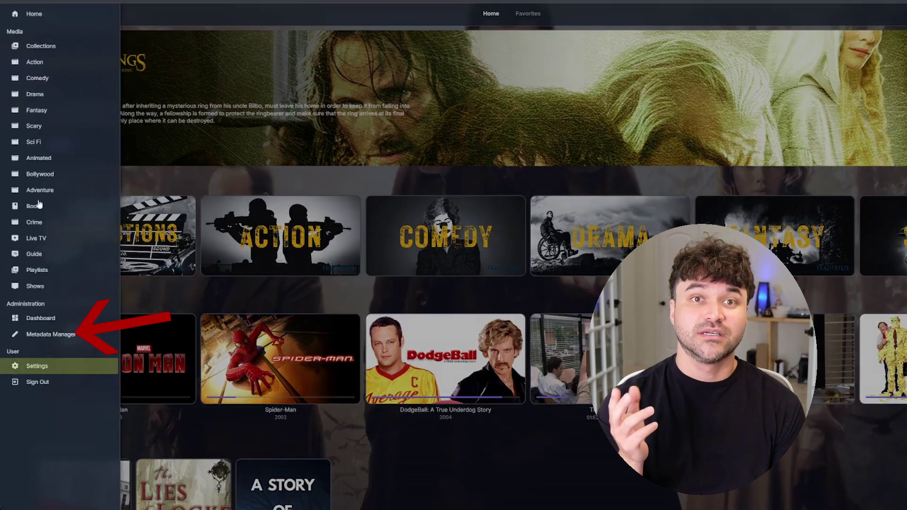
left_click(50, 366)
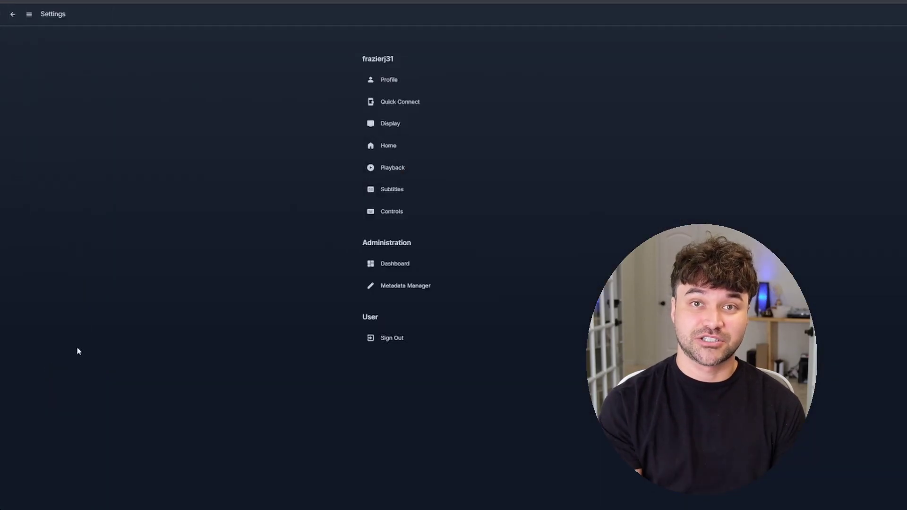
left_click(374, 126)
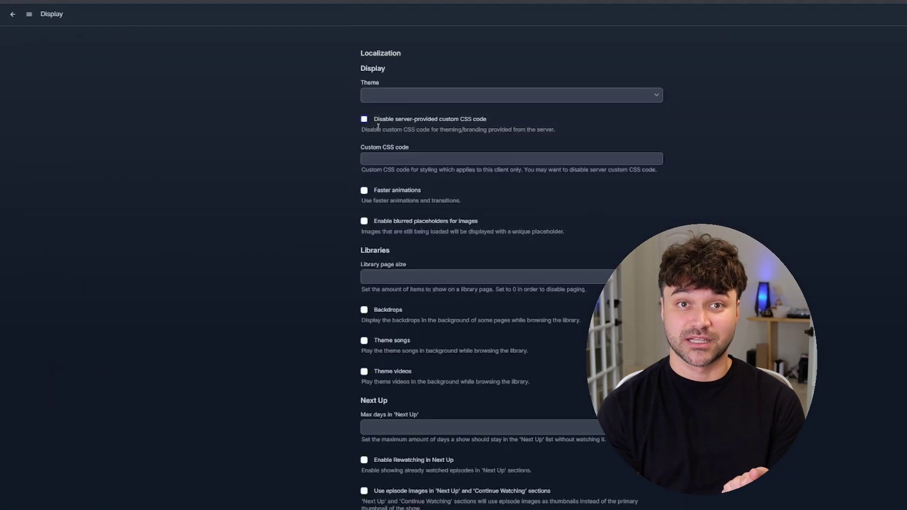
scroll(353, 180, "down", 8)
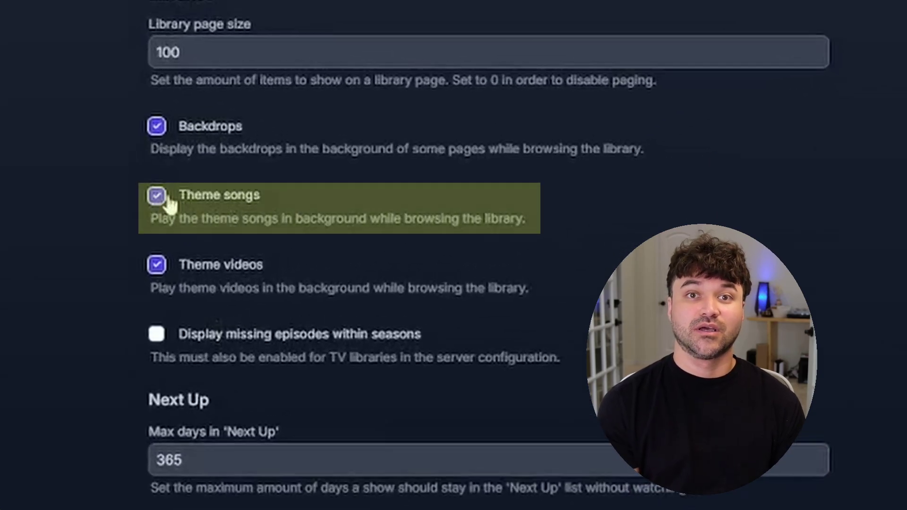
double_click(166, 205)
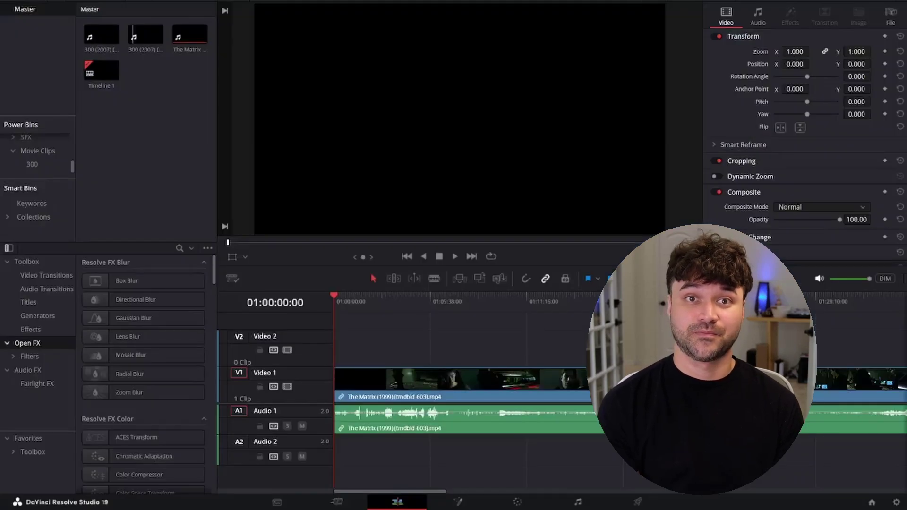
Find the scene's exact ending frame and set the out point at 01:03:08:08
key("ctrl+equal")
key("ctrl+equal")
key("ctrl+equal")
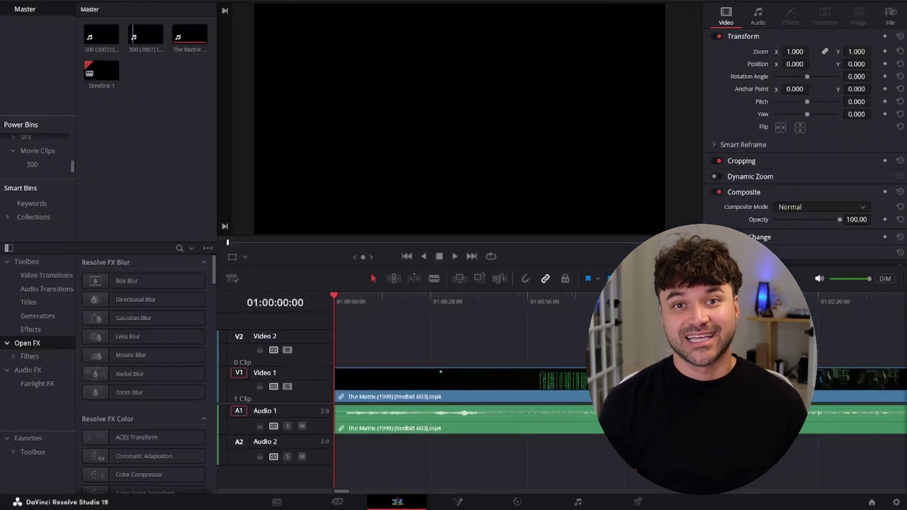
left_click(718, 297)
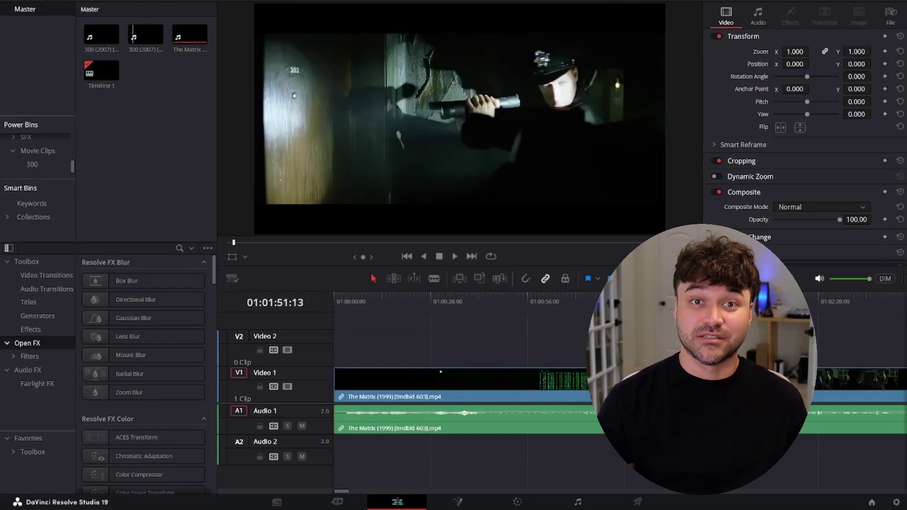
left_click_drag(722, 299, 815, 304)
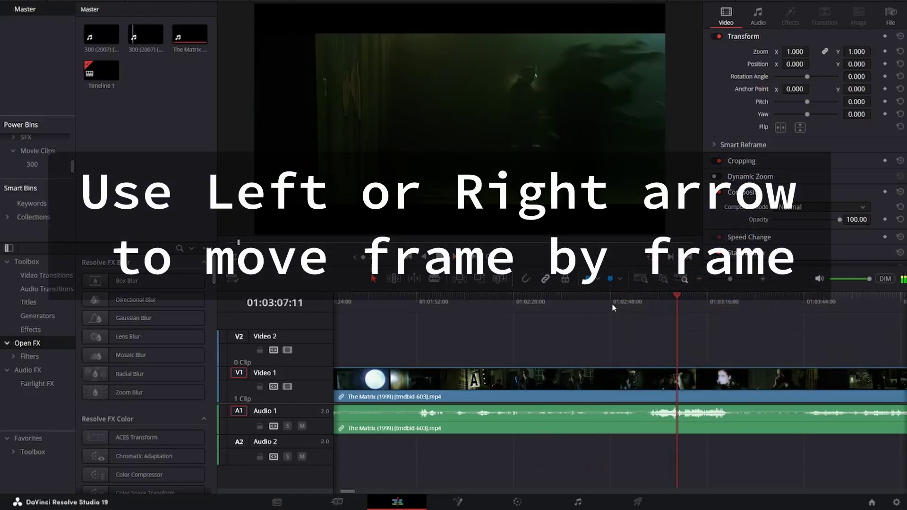
key("Right")
key("Right")
key("Right")
key("Right")
key("Right")
key("Right")
key("Right")
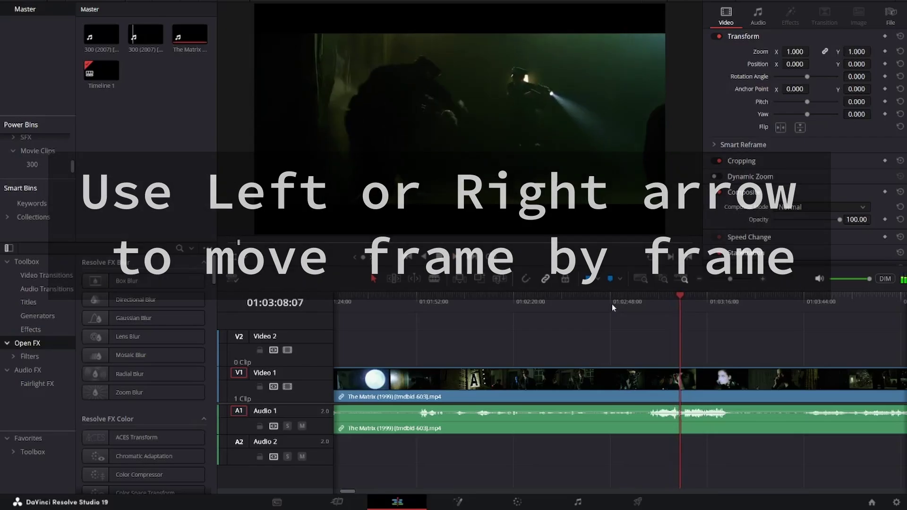
key("Left")
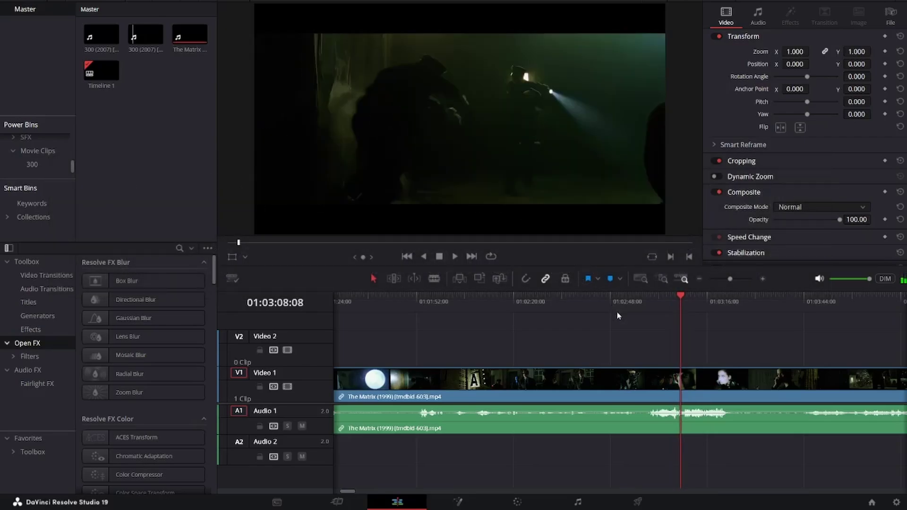
key("o")
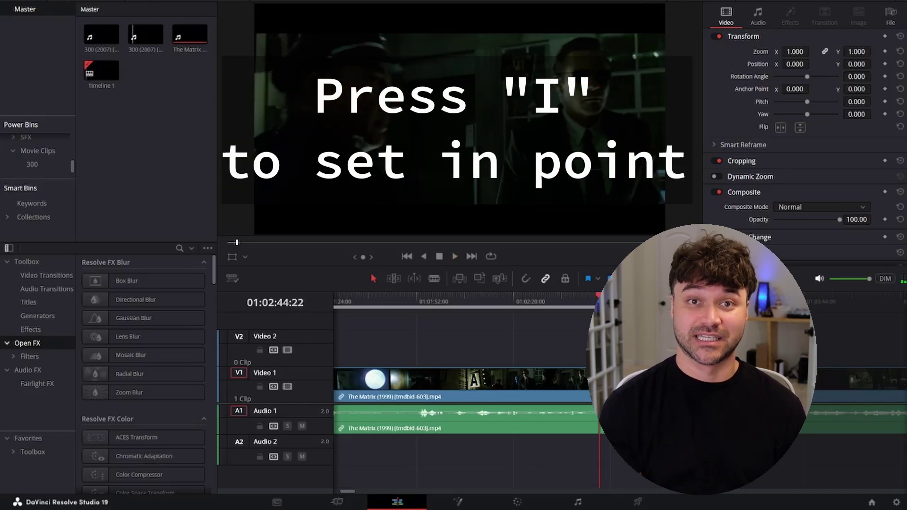
Set the in point at 01:02:44:22, preview the marked range, and open the render settings
key("i")
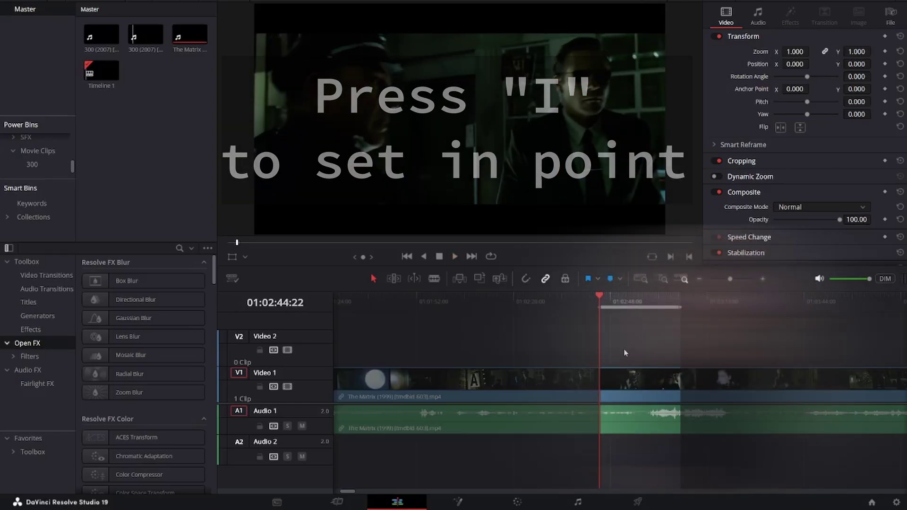
key("space")
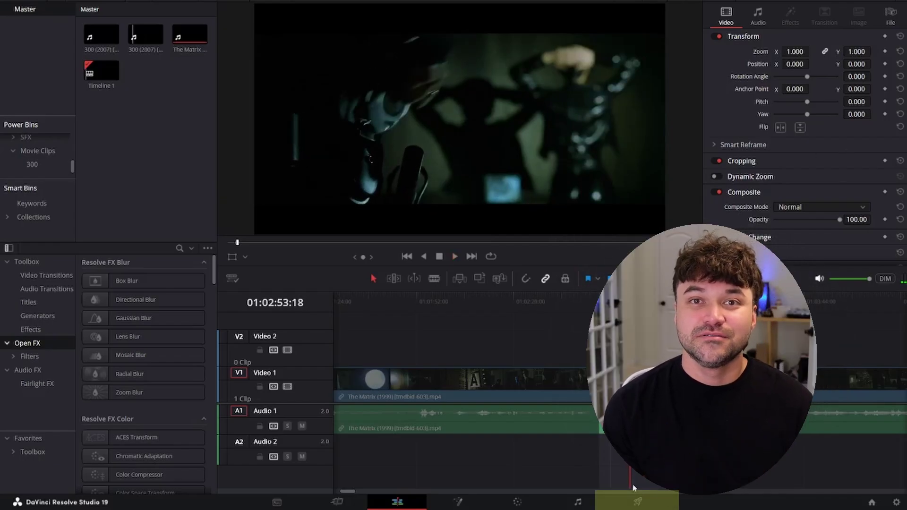
left_click(637, 500)
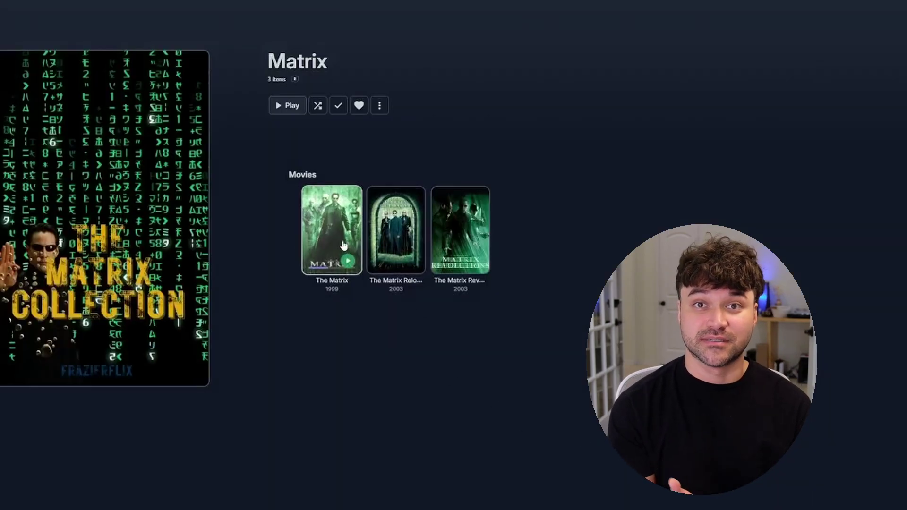
Open The Matrix's detail page from the Matrix collection to see its theme backdrop
left_click(336, 235)
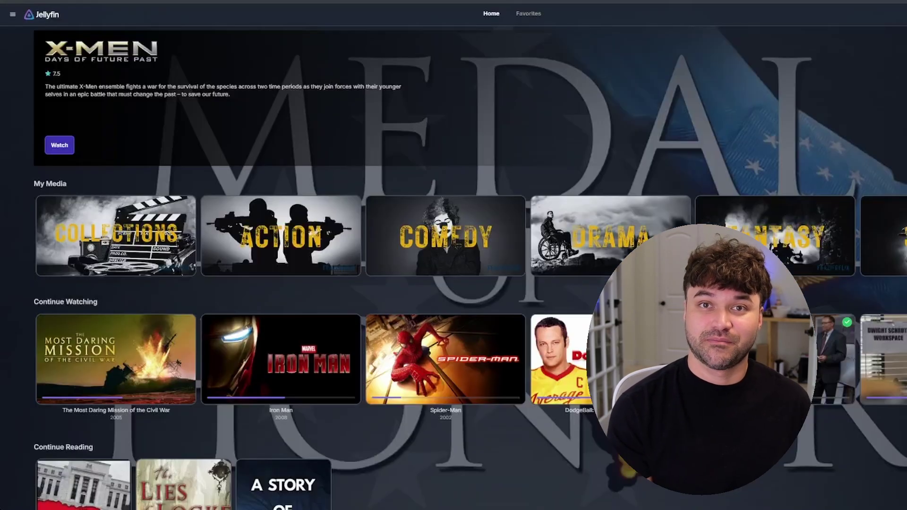
In Dashboard > General, locate the Custom CSS code and search it for 'backgroundcontainer'
left_click(13, 14)
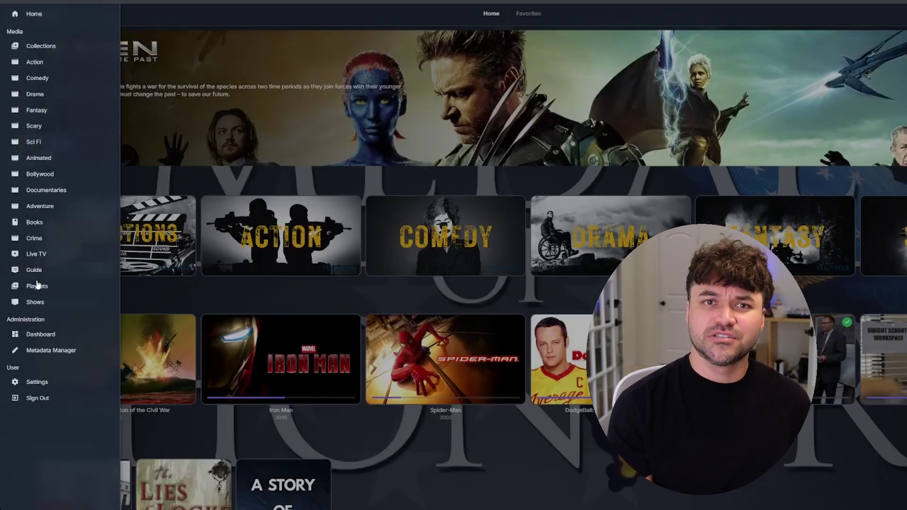
left_click(38, 334)
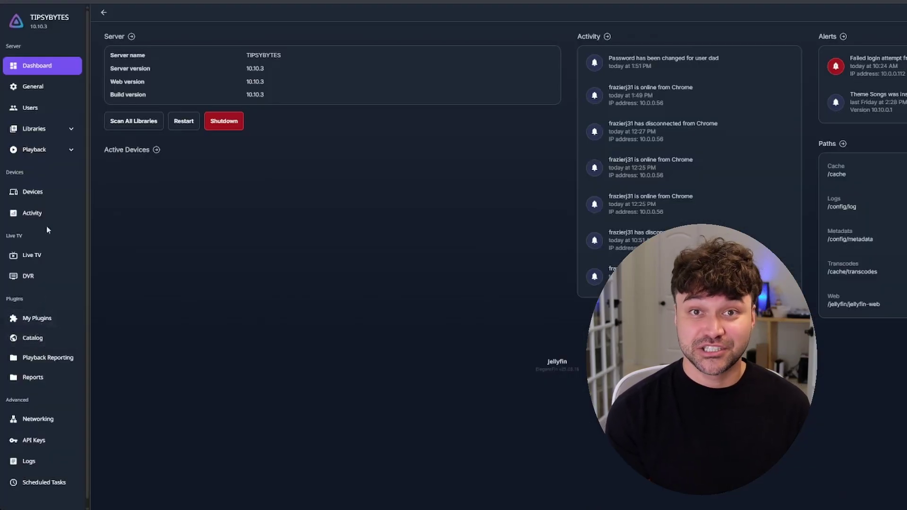
left_click(35, 88)
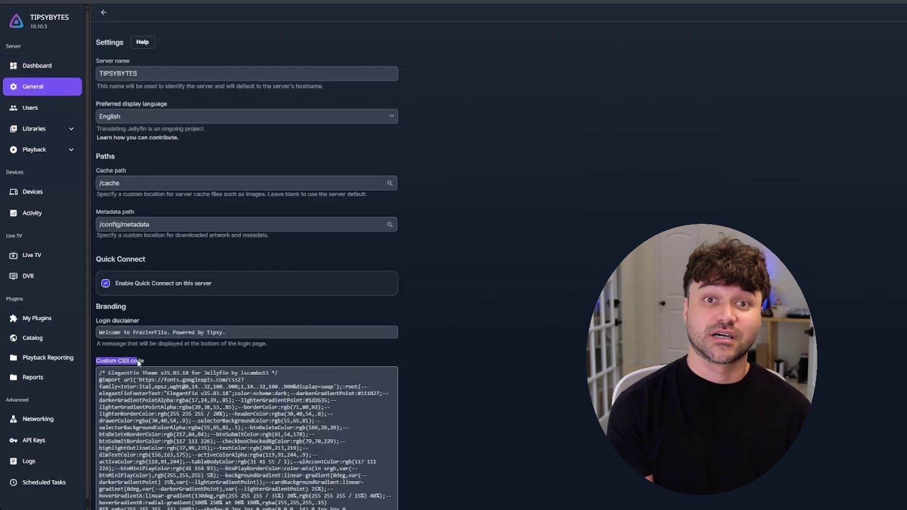
left_click_drag(136, 362, 146, 363)
scroll(386, 356, "down", 6)
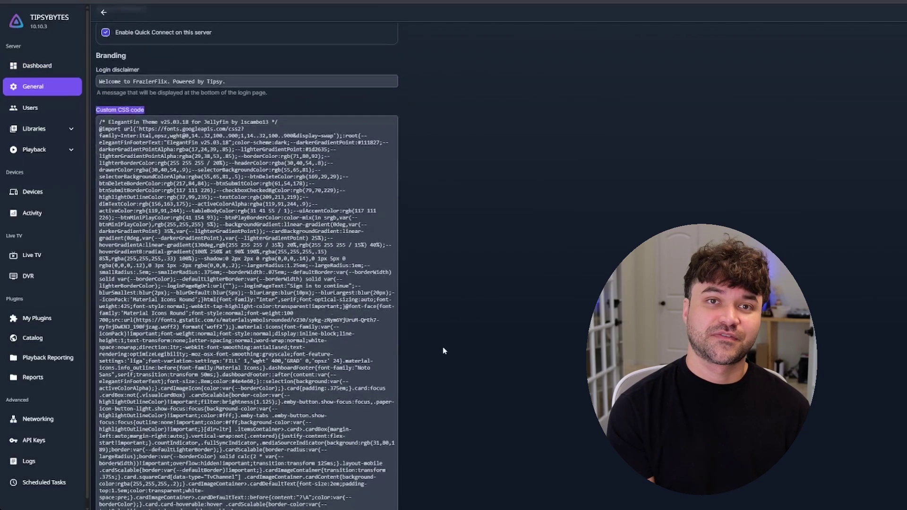
key("ctrl+f")
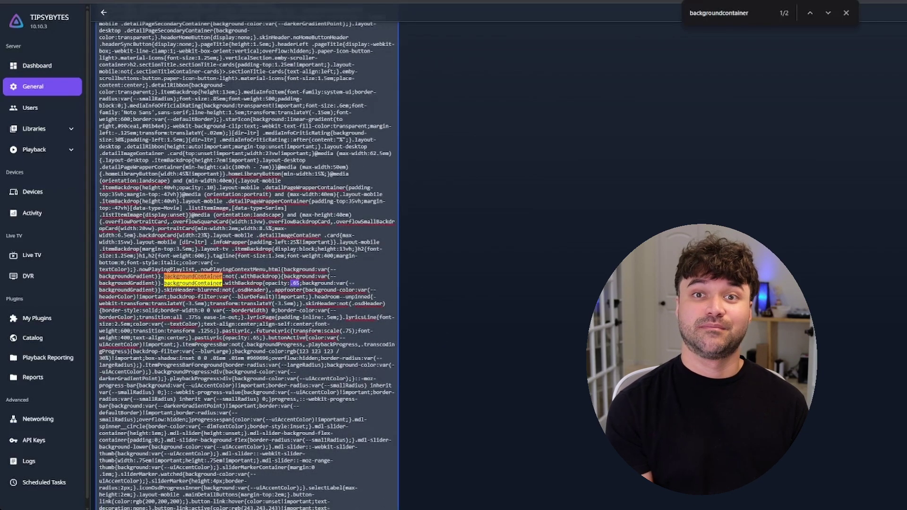